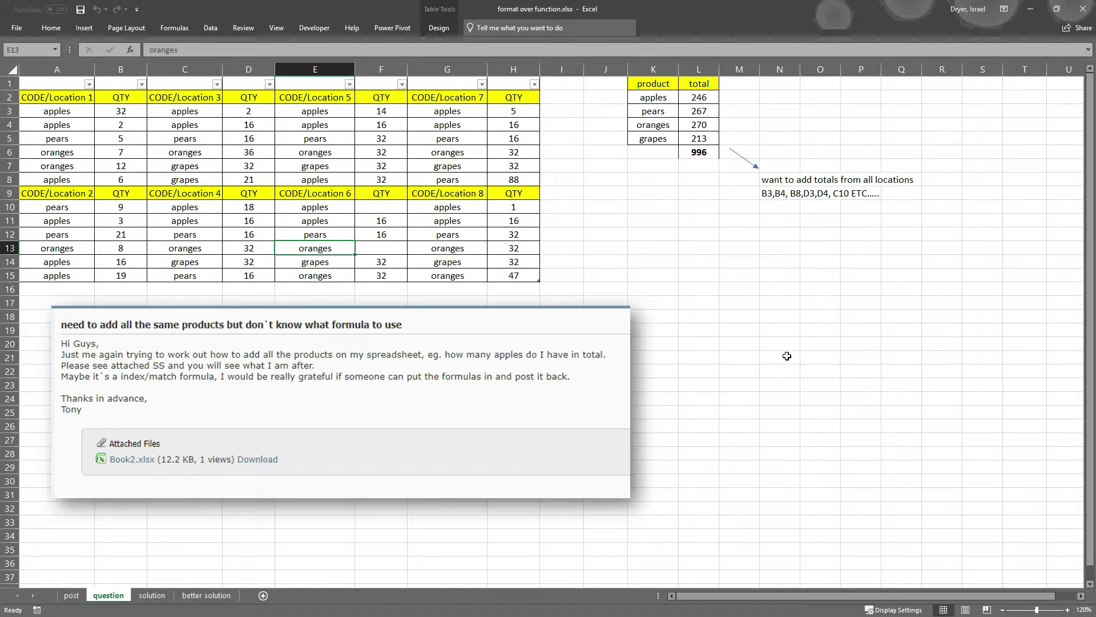
Examine the location and quantity table in A2:H15 and the product summary on the question sheet
left_click_drag(57, 98, 517, 276)
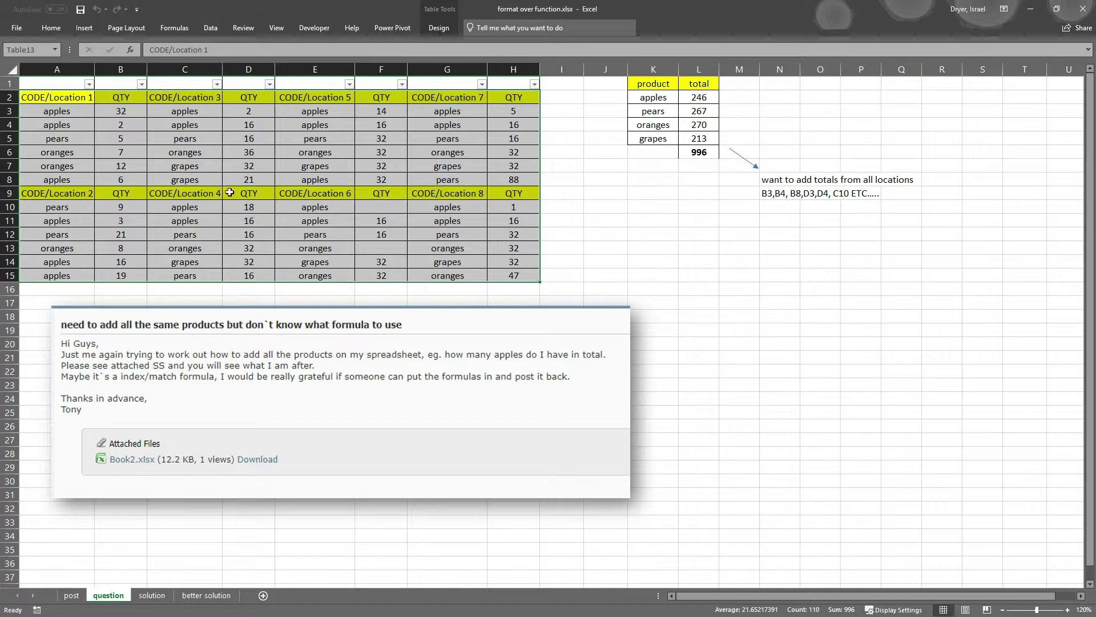
left_click_drag(314, 193, 398, 279)
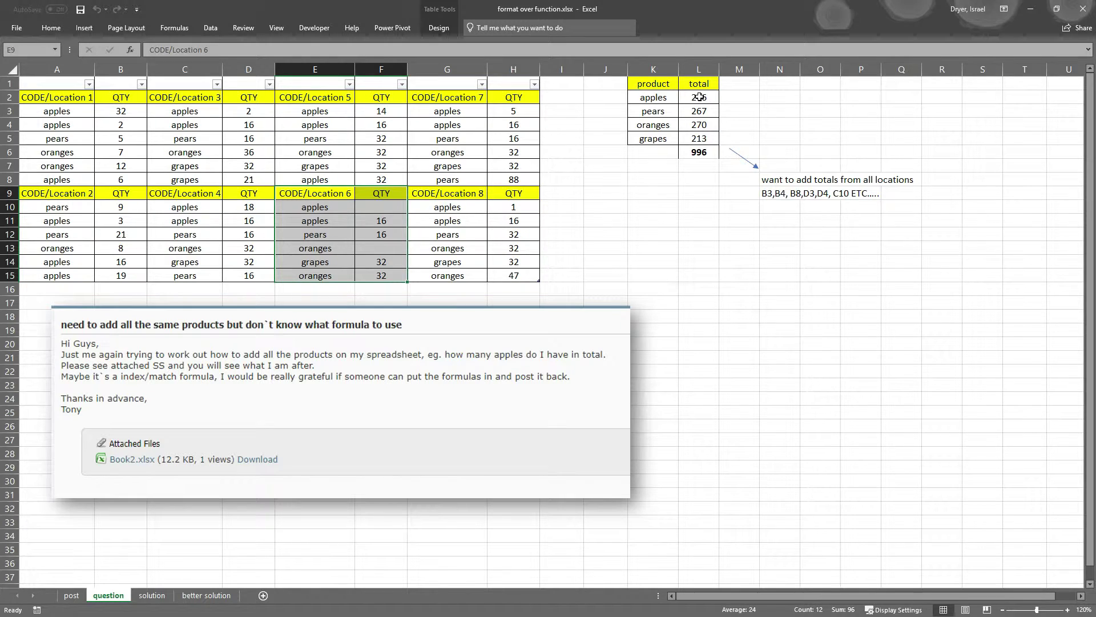
left_click(642, 99)
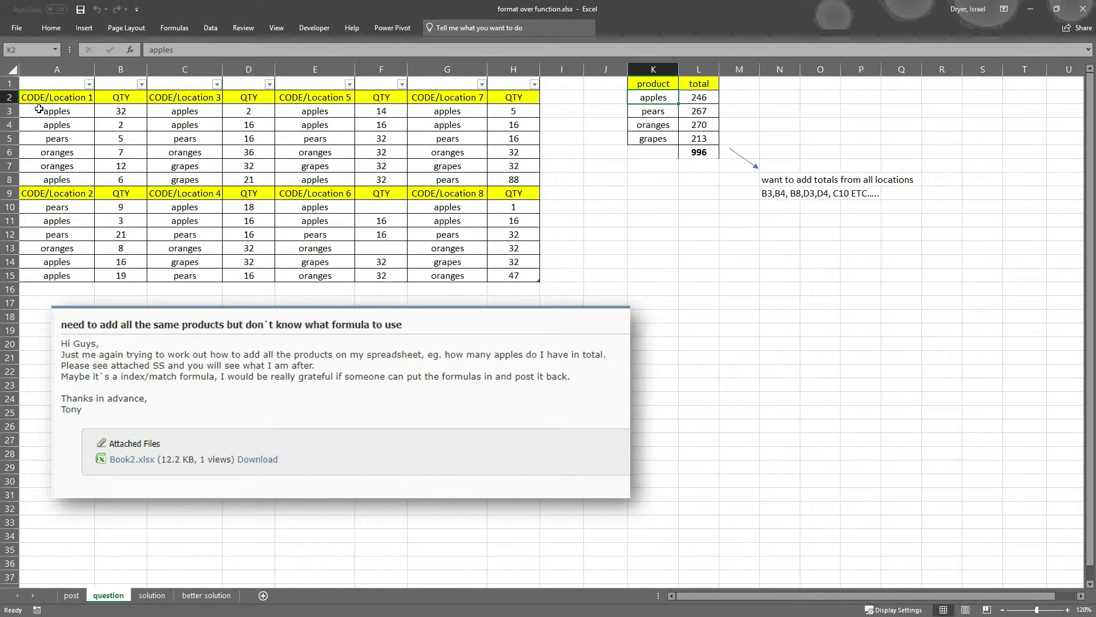
left_click_drag(39, 109, 512, 278)
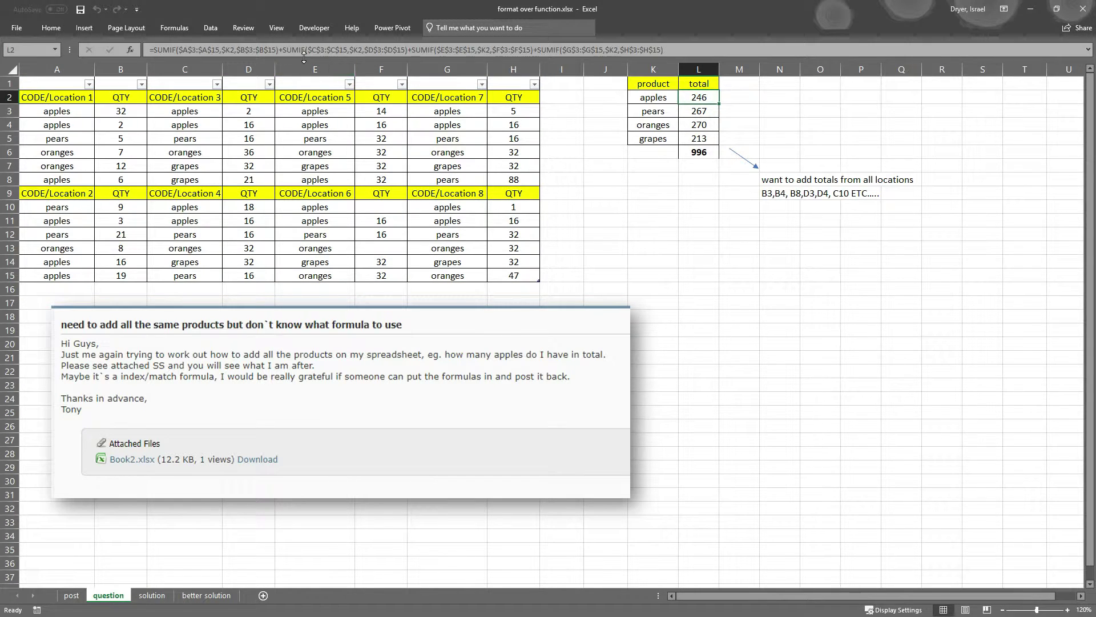
Expand the formula bar and trace the apples total's SUMIF formula against each product and quantity column pair, rows 3 to 15
double_click(303, 57)
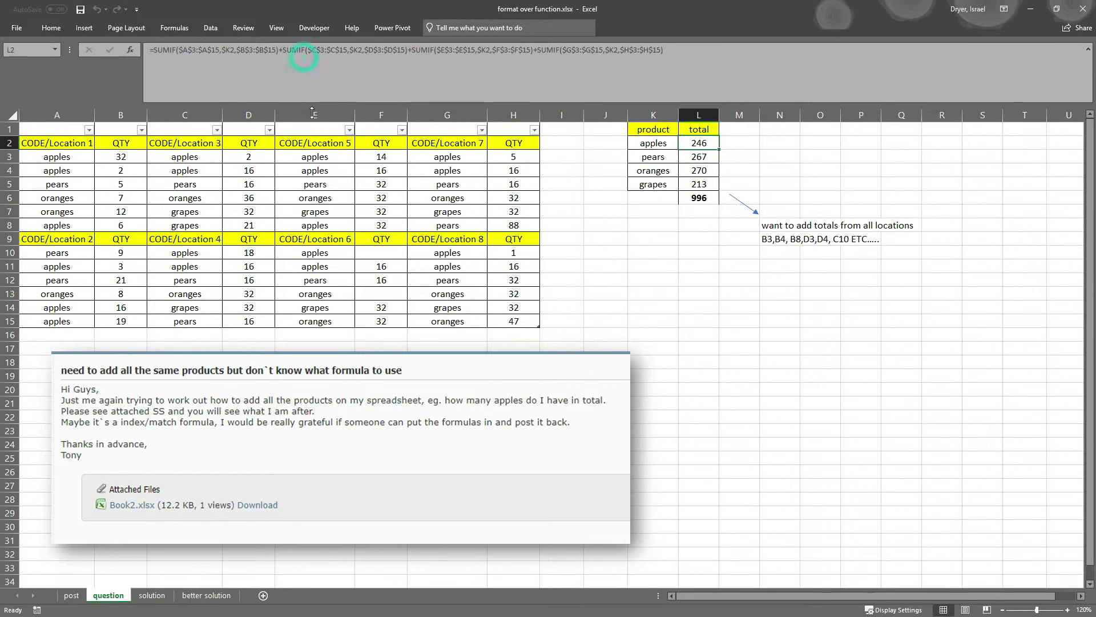
left_click(173, 55)
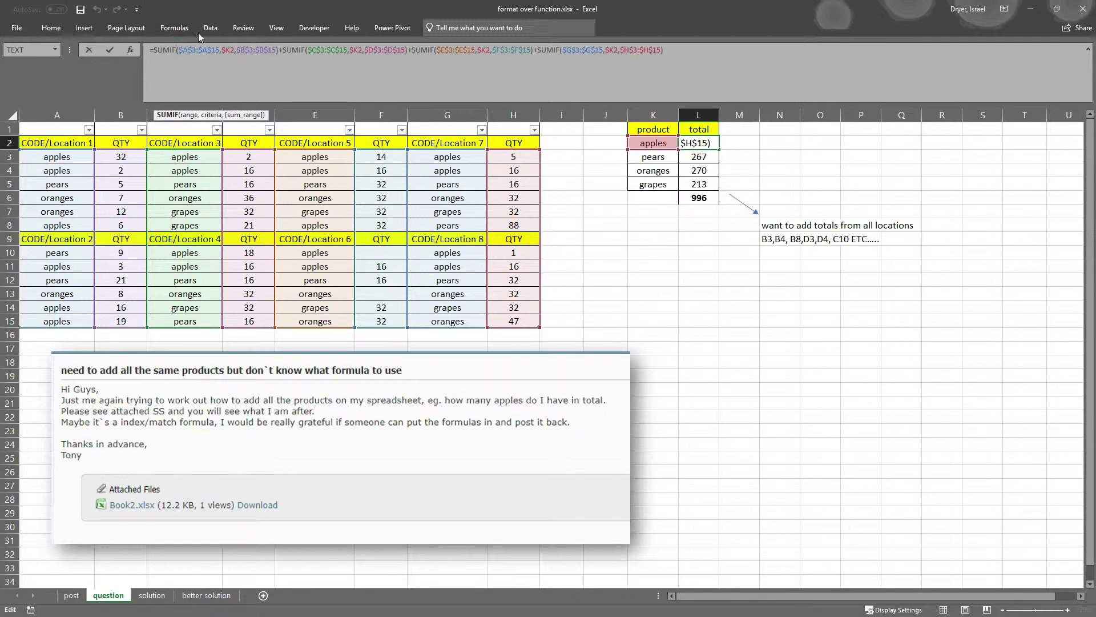
left_click(60, 159)
left_click_drag(60, 158, 72, 324)
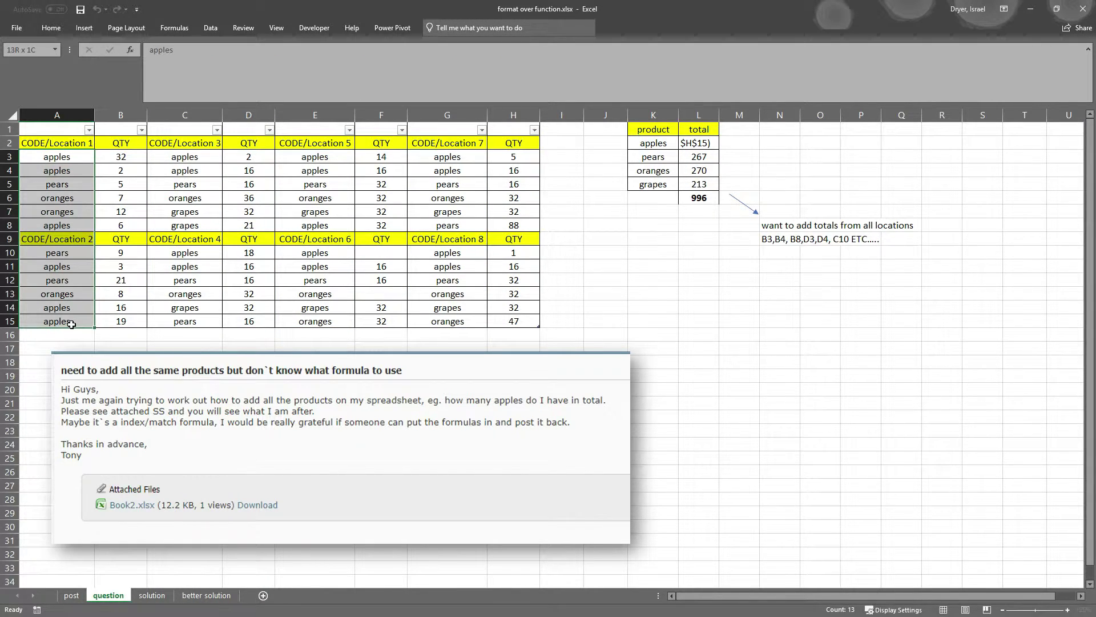
left_click_drag(120, 156, 123, 315)
left_click_drag(172, 151, 246, 319)
left_click_drag(312, 160, 379, 317)
left_click_drag(439, 158, 514, 319)
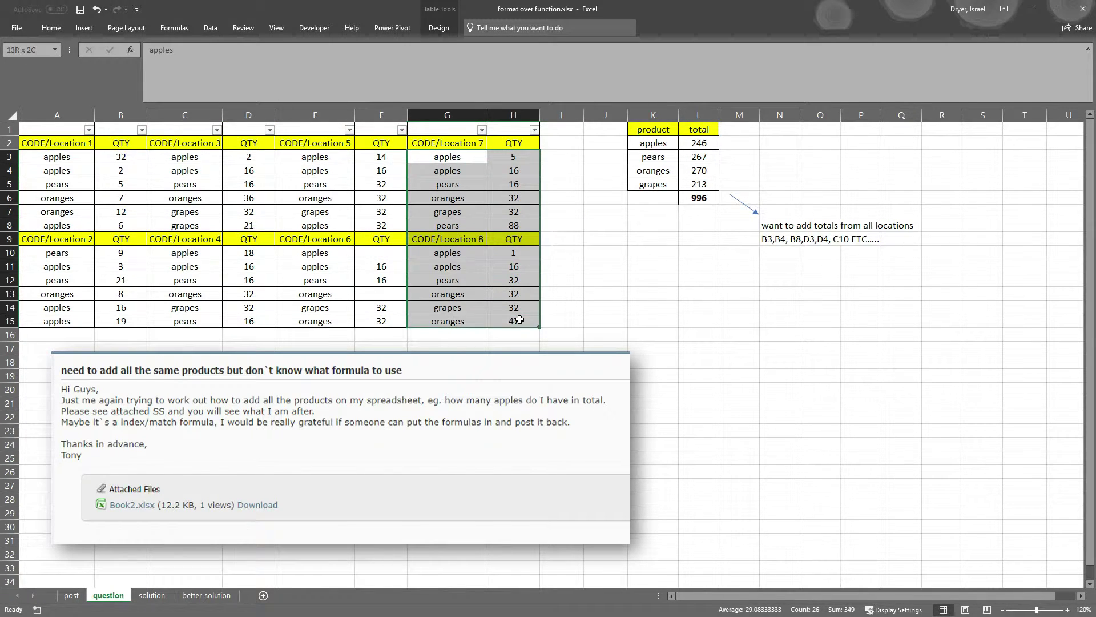
Inspect the criteria and sum ranges of the SUMIF formula in the apples total cell L2, then exit the formula
left_click(687, 143)
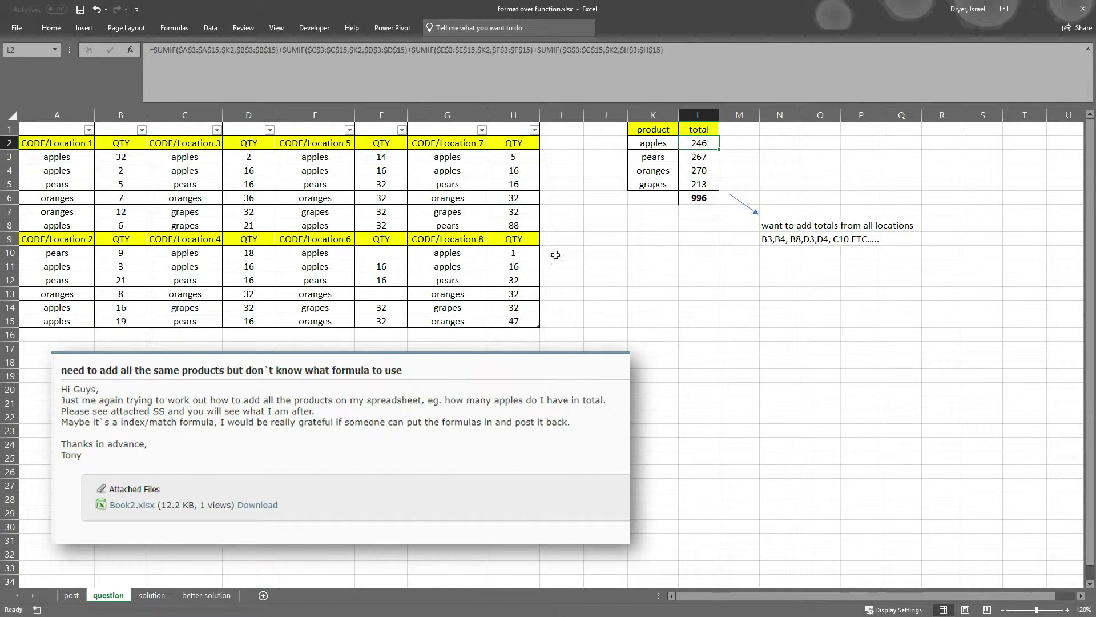
left_click(604, 257)
left_click(642, 213)
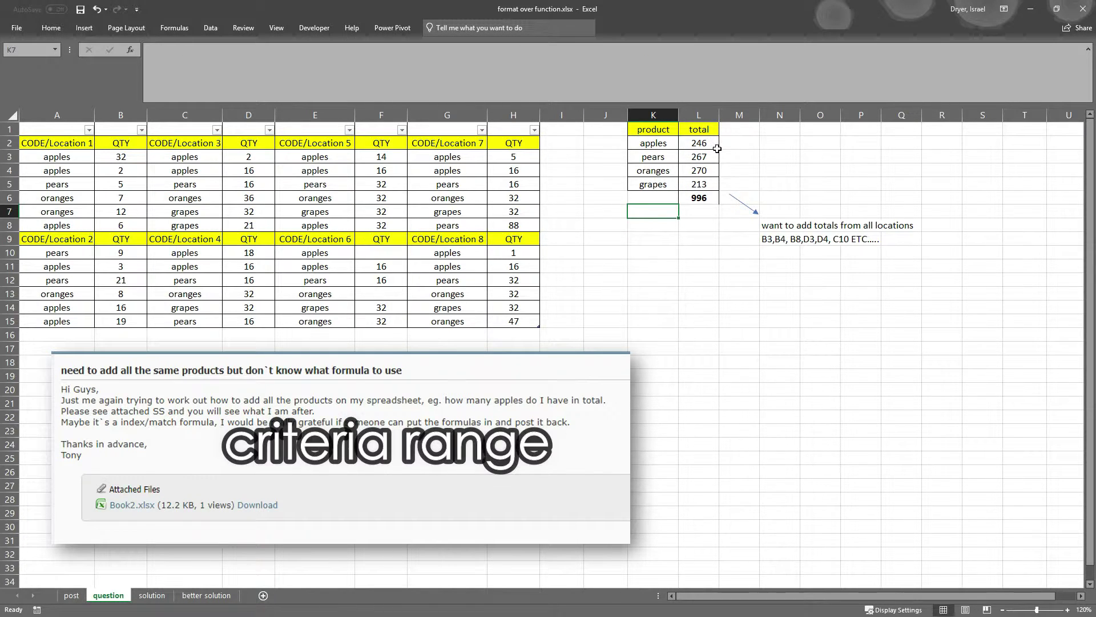
double_click(696, 143)
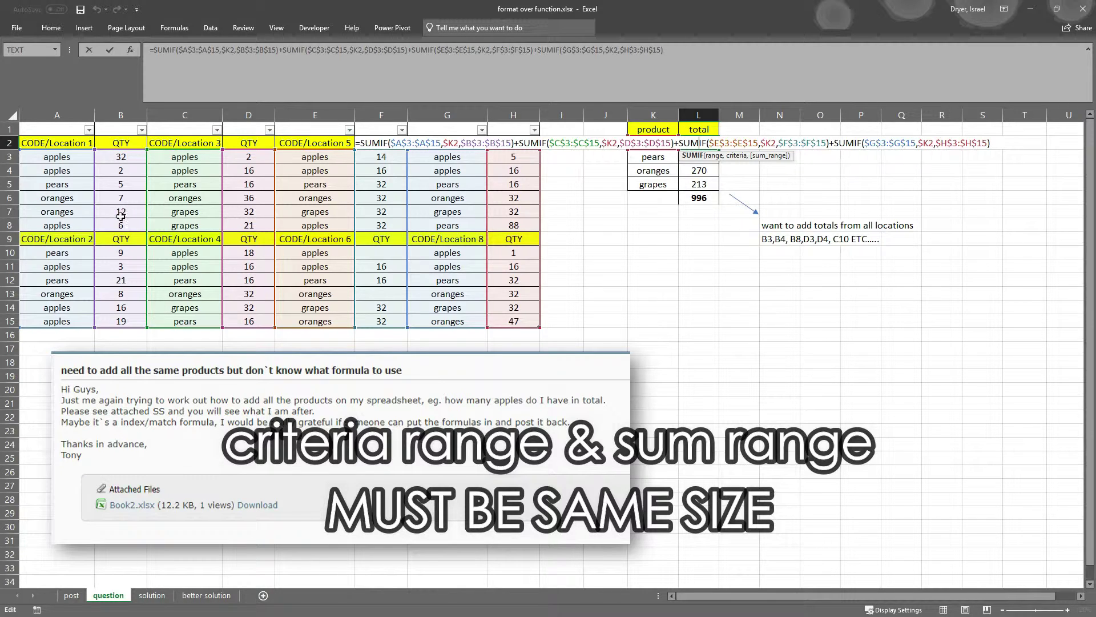
left_click(727, 246)
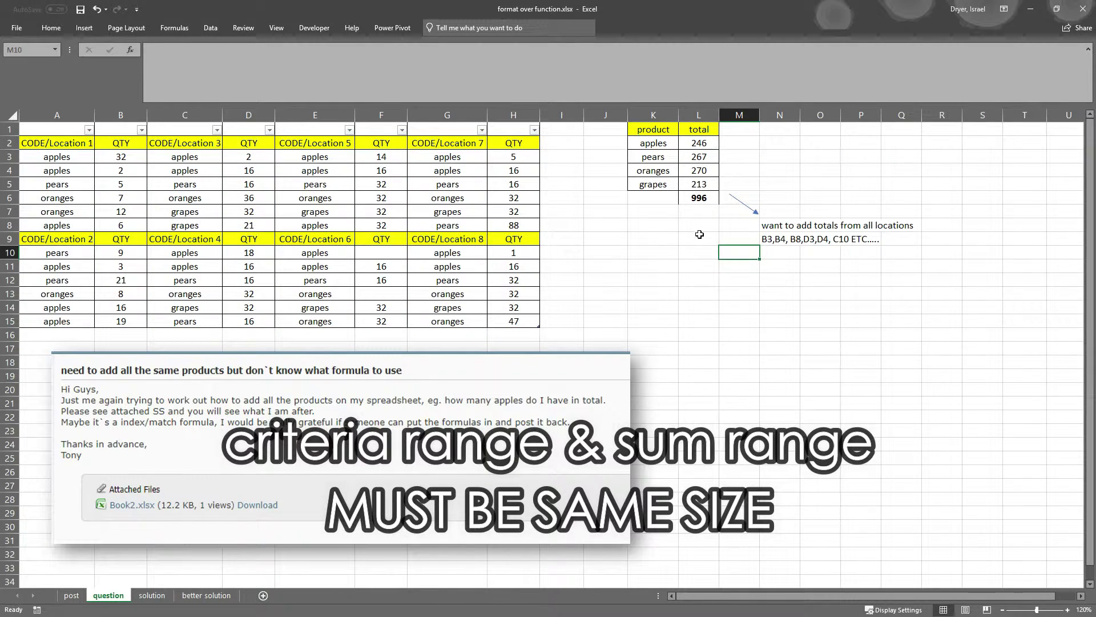
left_click(707, 235)
left_click(704, 213)
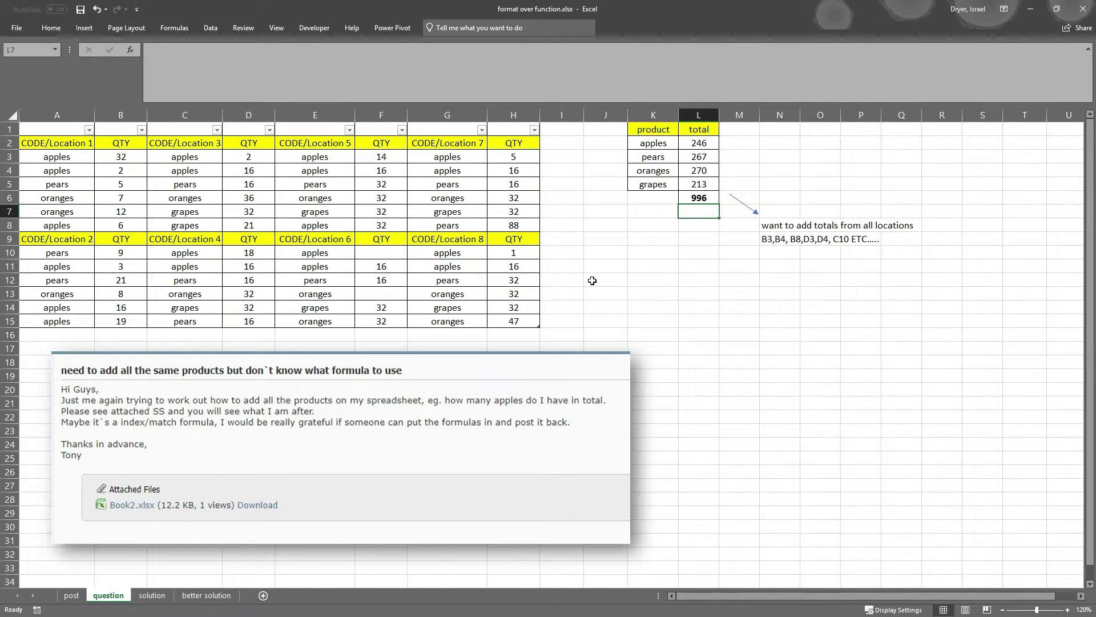
Review the products and their totals in the summary table in columns K and L
left_click_drag(705, 138, 701, 179)
left_click(705, 179)
left_click(705, 140)
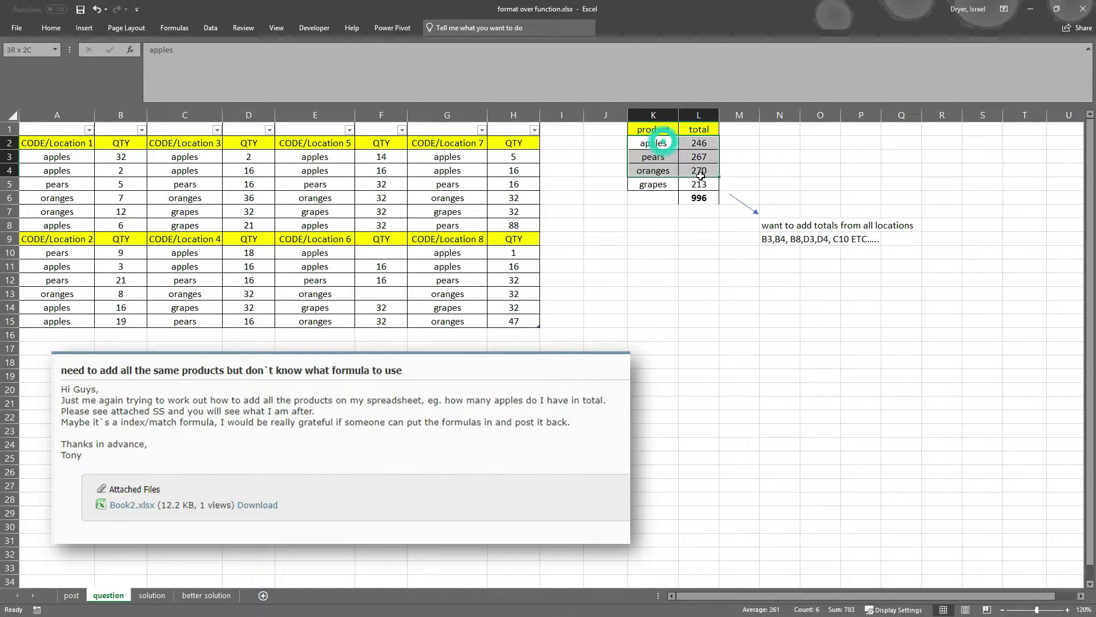
mouse_move(67, 144)
left_mouse_down()
mouse_move(129, 197)
mouse_move(457, 318)
mouse_move(500, 319)
mouse_move(505, 305)
mouse_move(183, 212)
mouse_move(86, 145)
left_mouse_up()
left_click(689, 208)
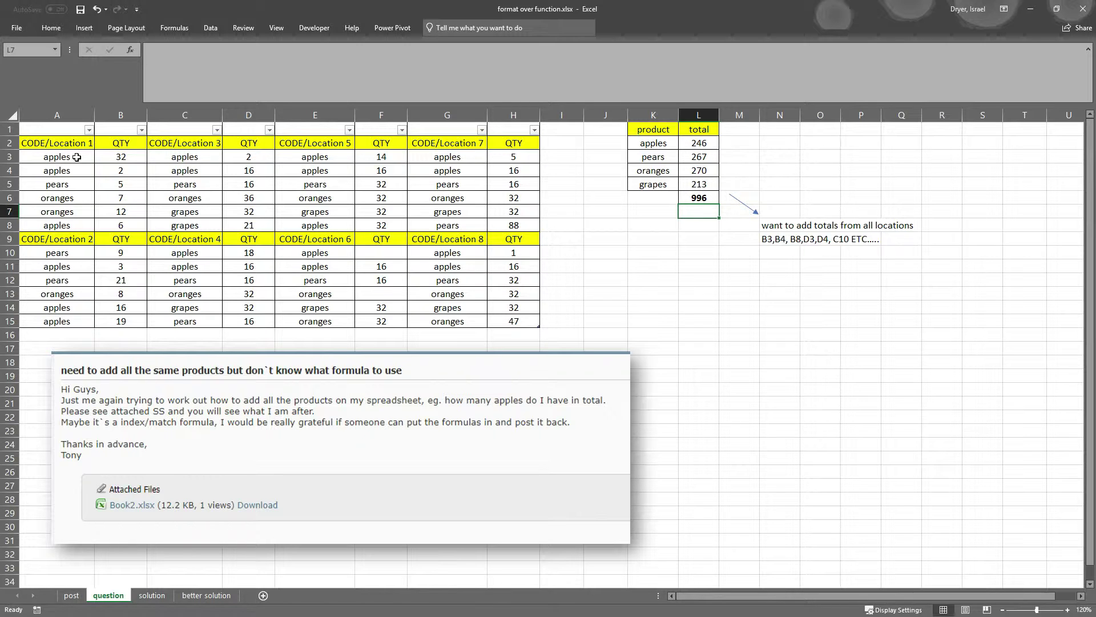
Examine how the raw data is laid out: the location headers in row 2 and the products and quantities under Location 1
left_click_drag(76, 157, 67, 231)
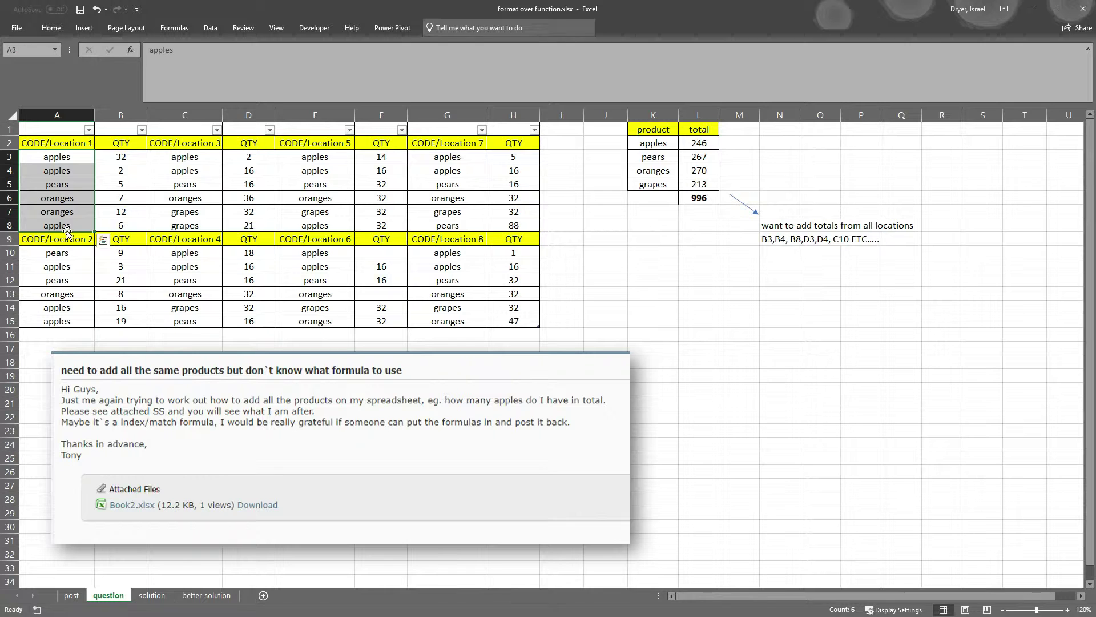
left_click(41, 143)
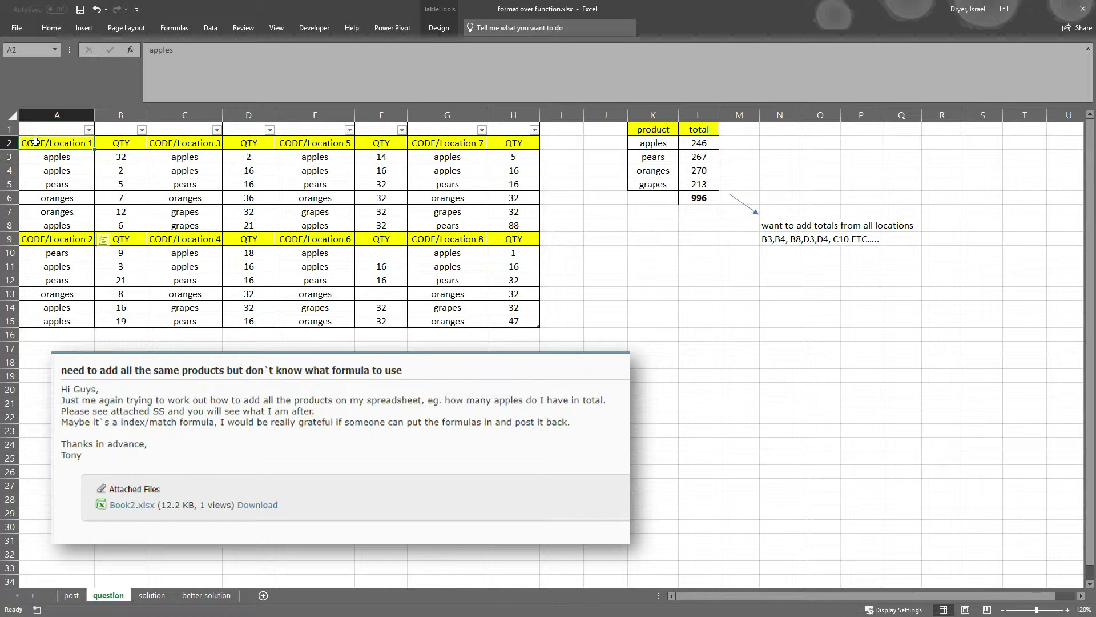
left_click_drag(62, 160, 62, 235)
left_click(70, 143)
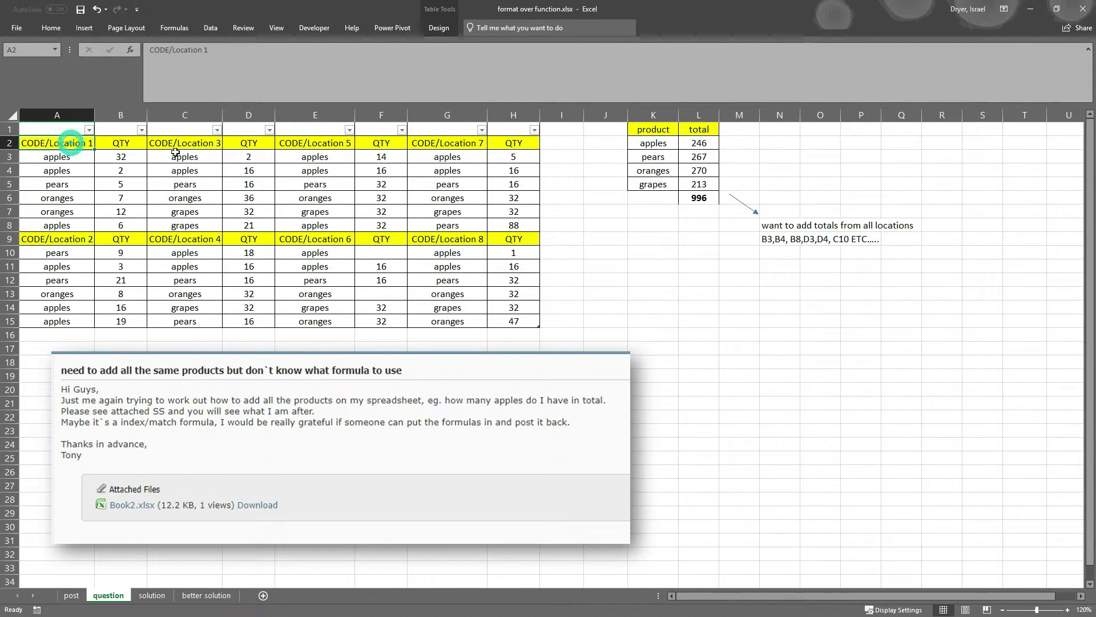
left_click(184, 144)
left_click(313, 142)
left_click(471, 141)
left_click(341, 141)
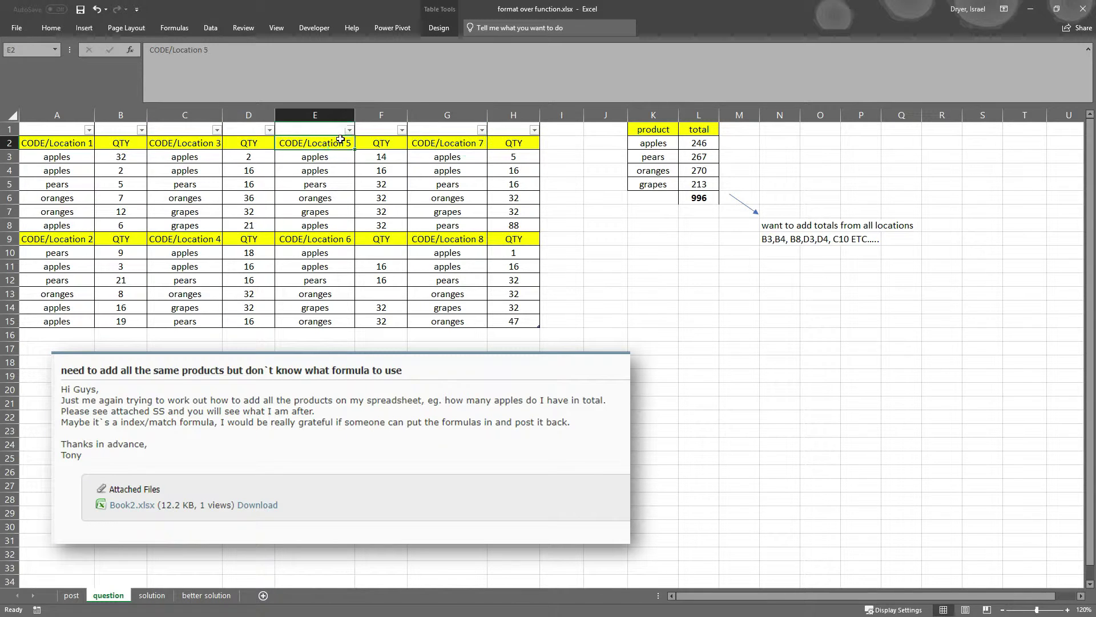
left_click(193, 146)
left_click(75, 141)
left_click_drag(121, 156, 123, 218)
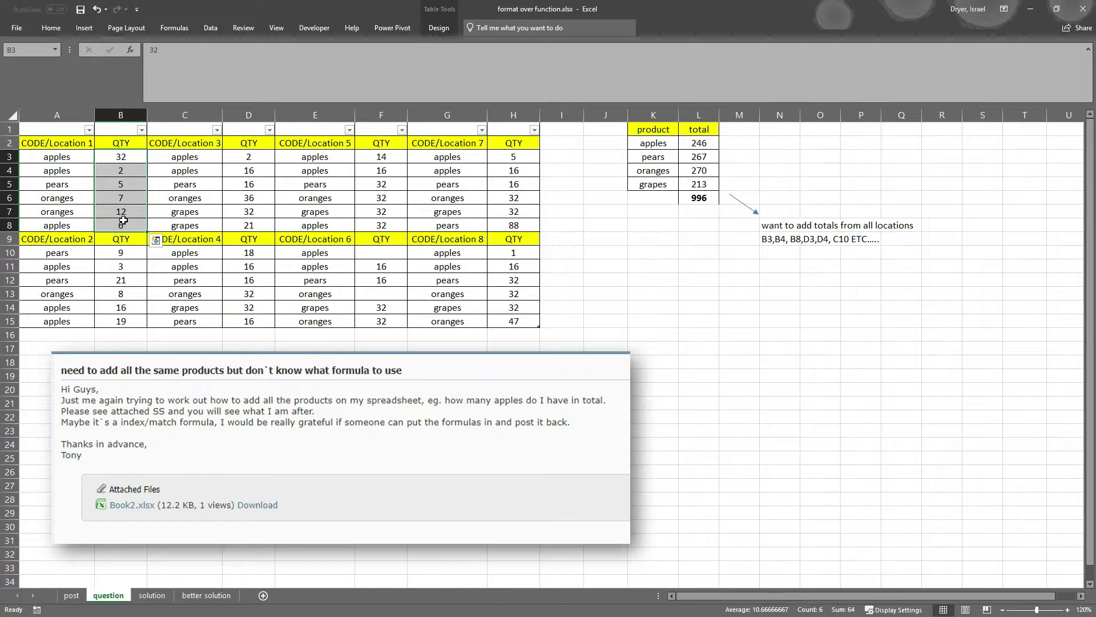
Compare the grand total in K9 on the better solution sheet with the product totals and grand total on the question sheet
left_click(203, 594)
left_click(233, 400)
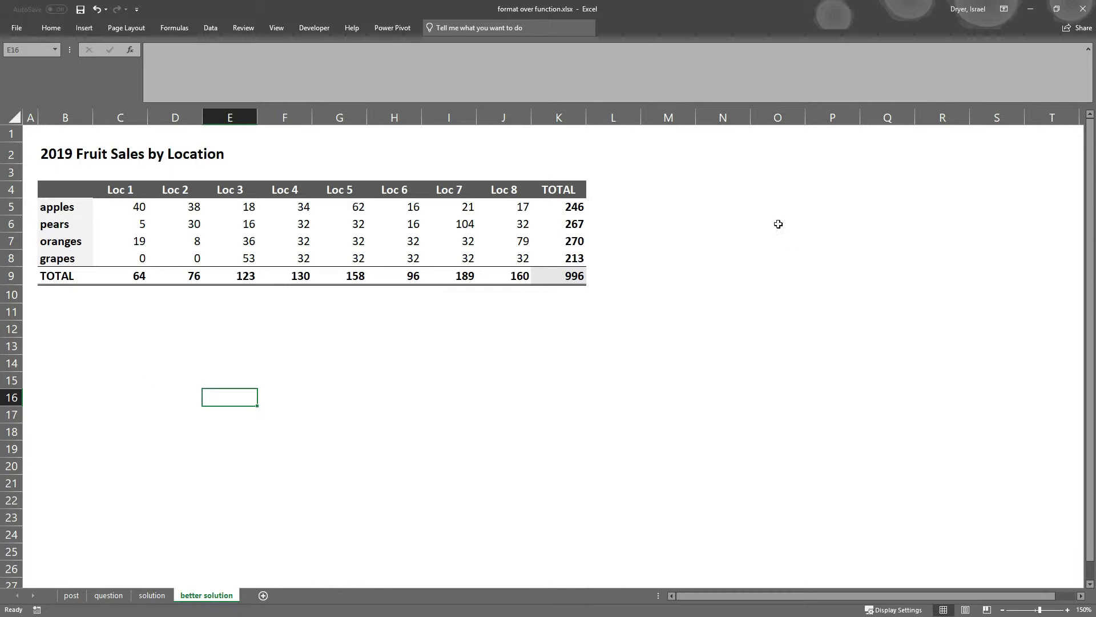
left_click(557, 269)
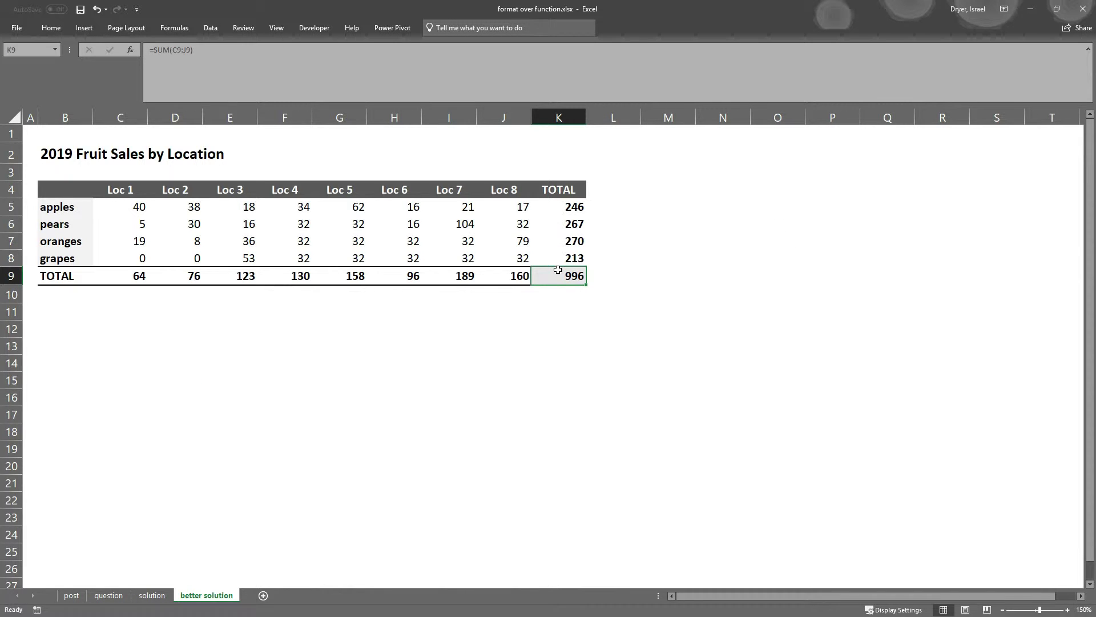
left_click(109, 595)
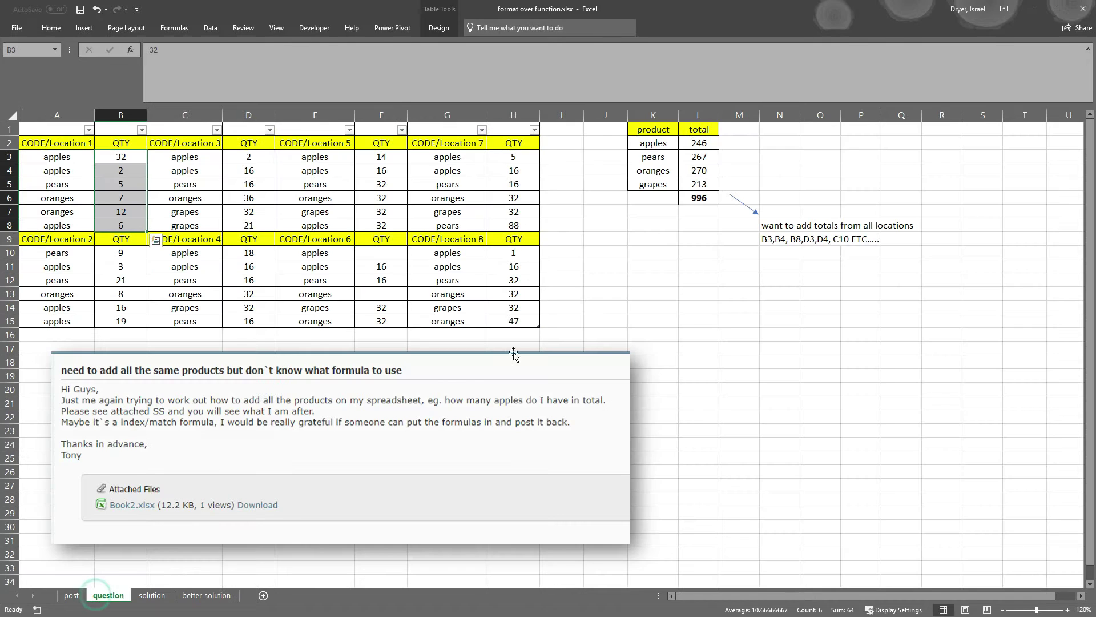
left_click(708, 197)
left_click_drag(700, 143, 711, 189)
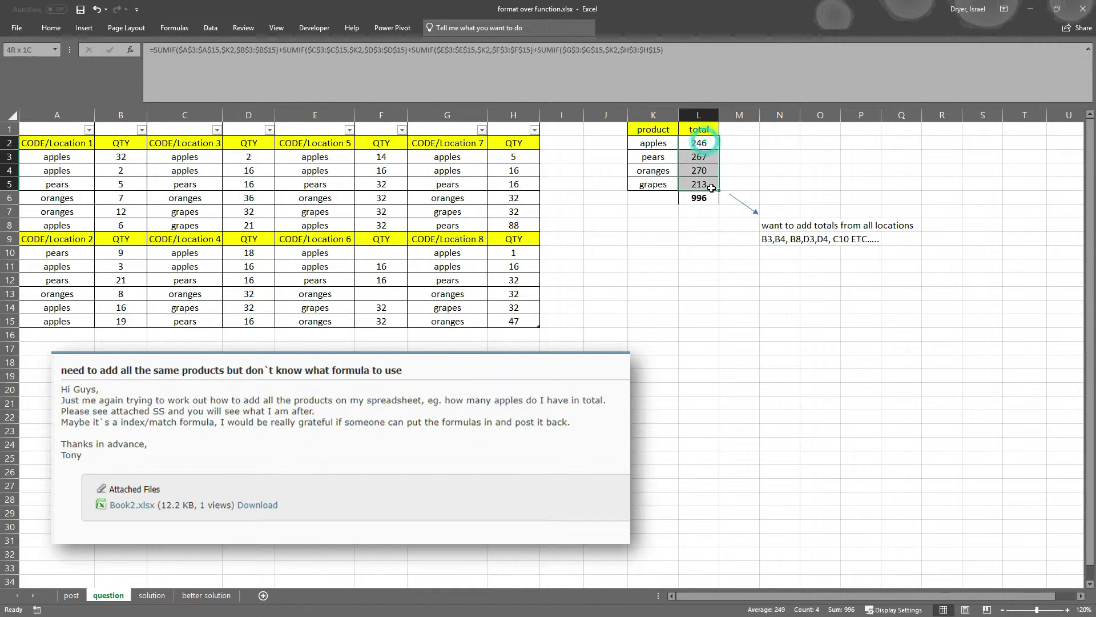
Examine the location totals, product totals and individual figures in the 2019 Fruit Sales by Location table on the better solution sheet
left_click(204, 595)
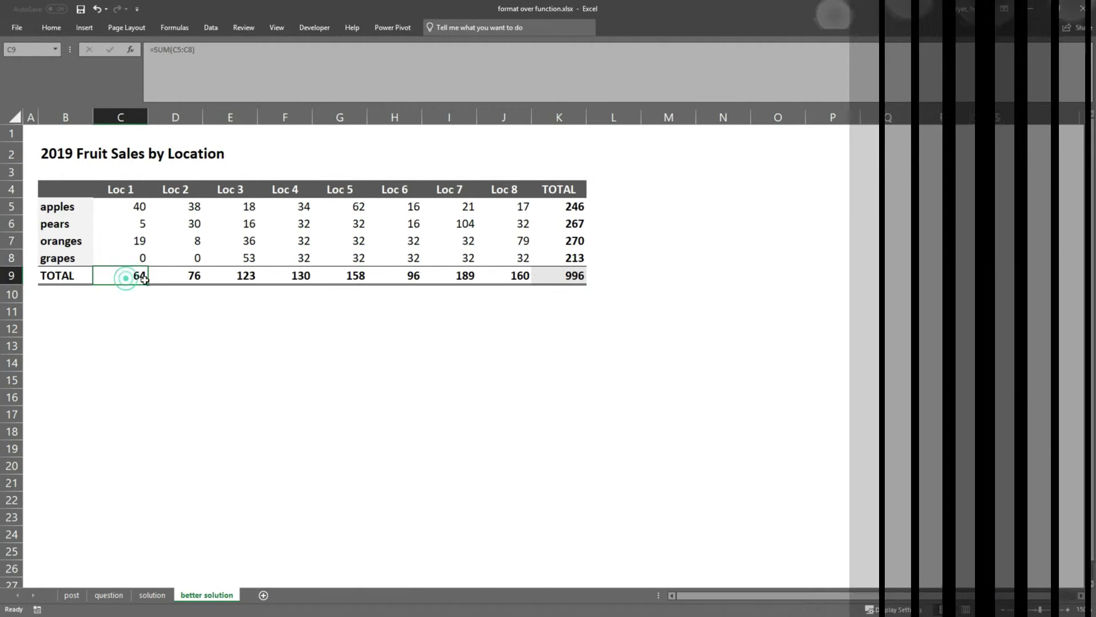
left_click_drag(126, 279, 504, 277)
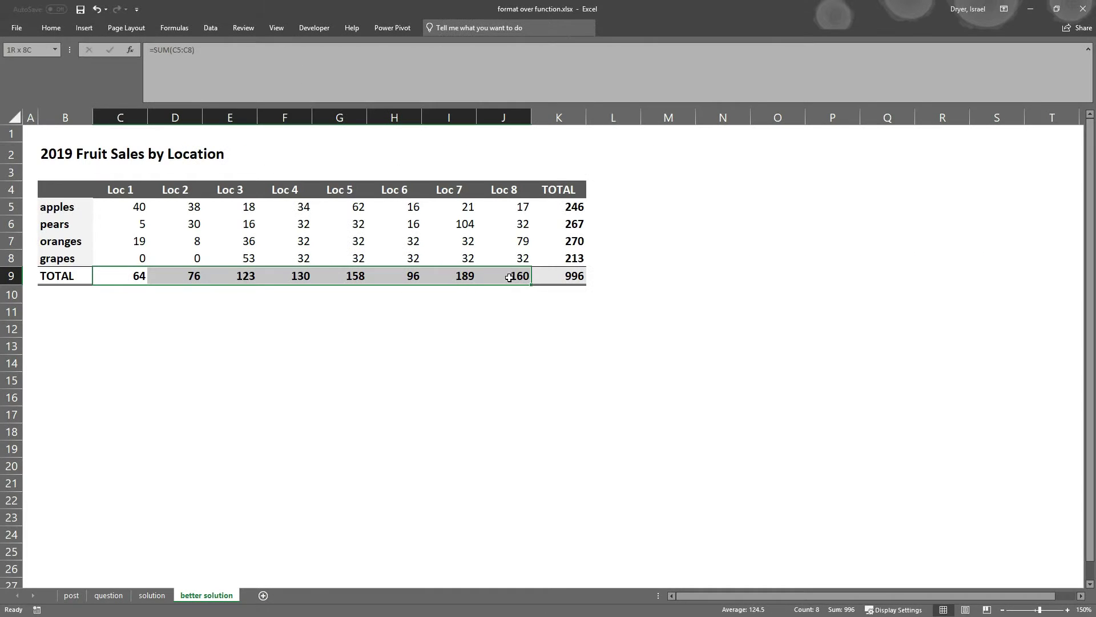
left_click_drag(571, 208, 574, 258)
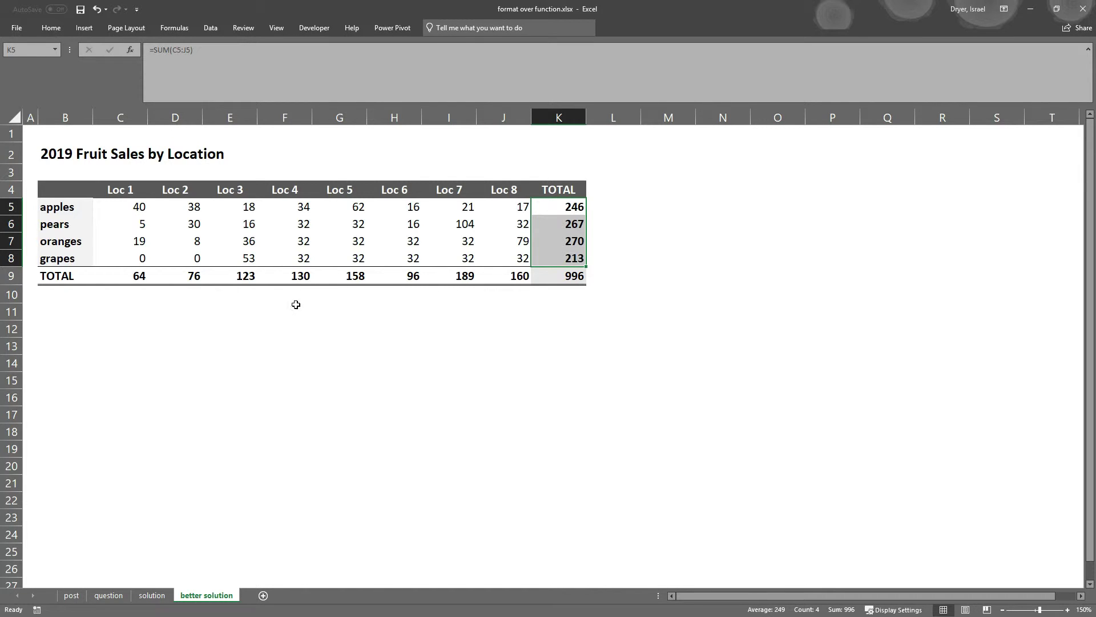
left_click_drag(139, 207, 517, 258)
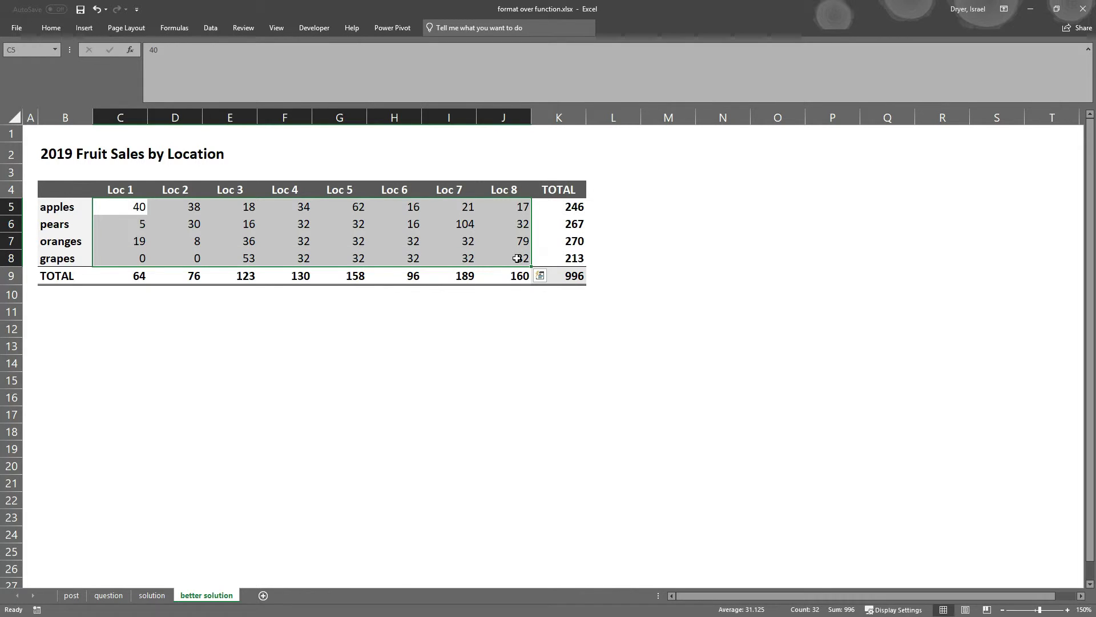
left_click(318, 313)
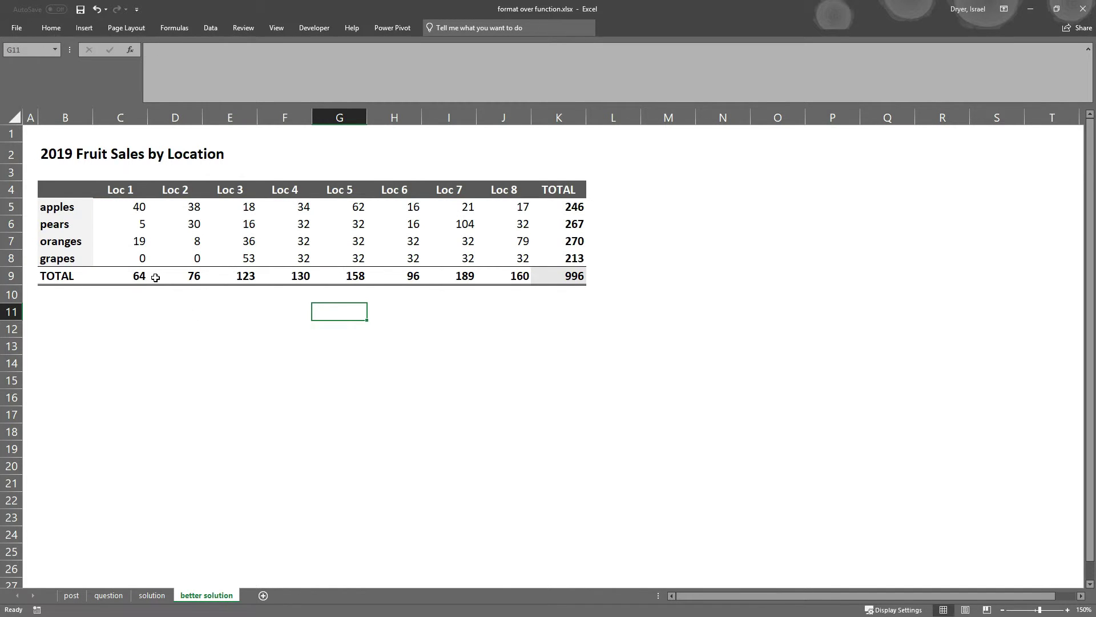
left_click_drag(150, 278, 510, 276)
left_click(510, 276)
left_click(510, 277)
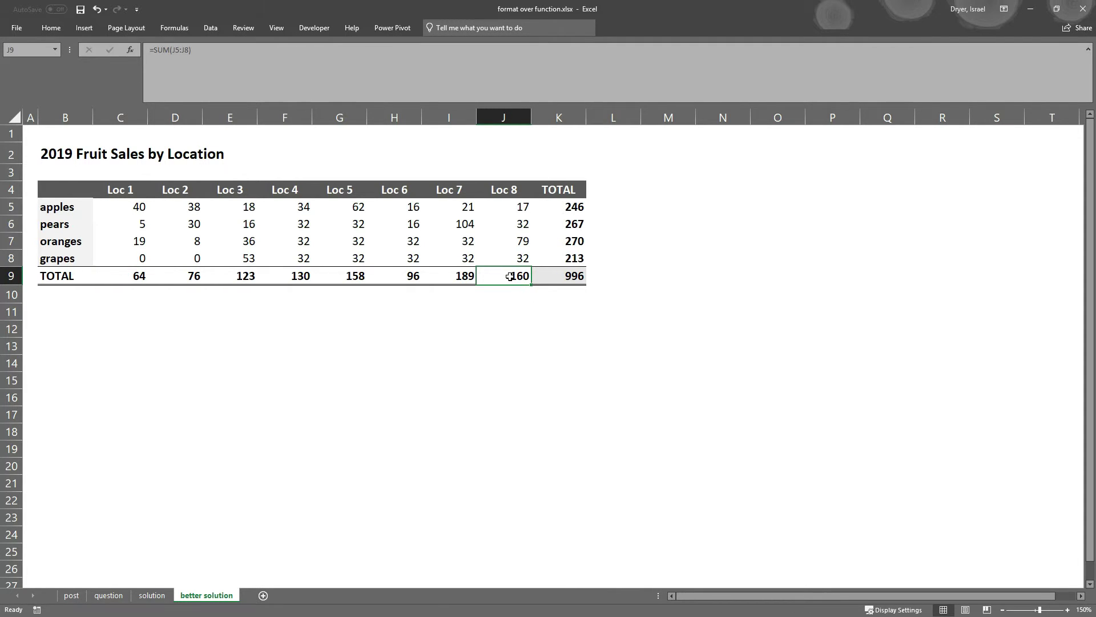
left_click(548, 296)
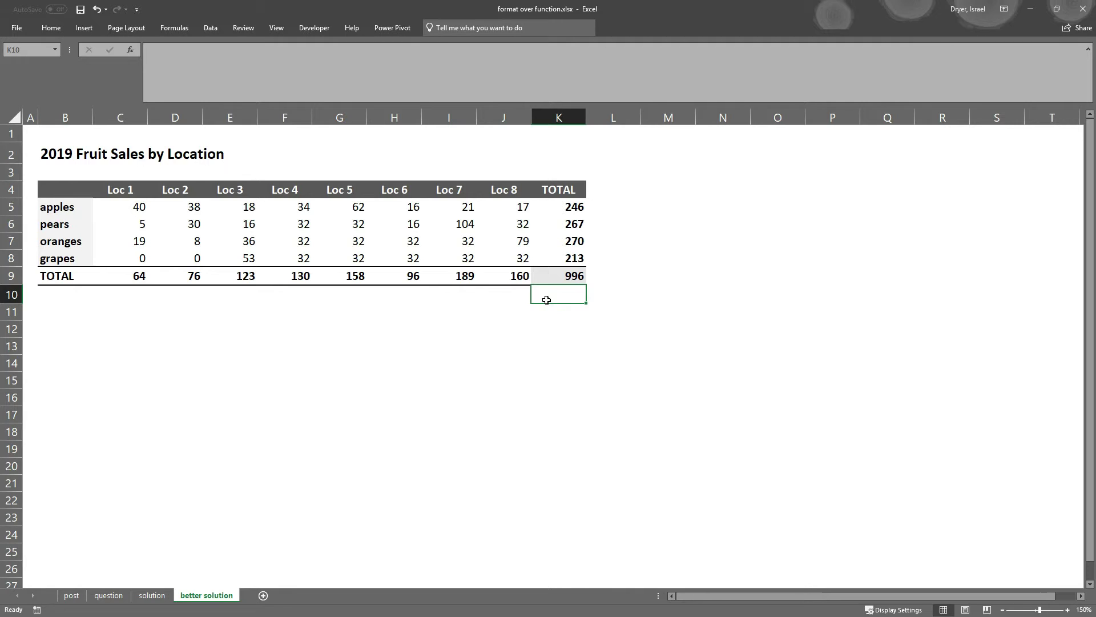